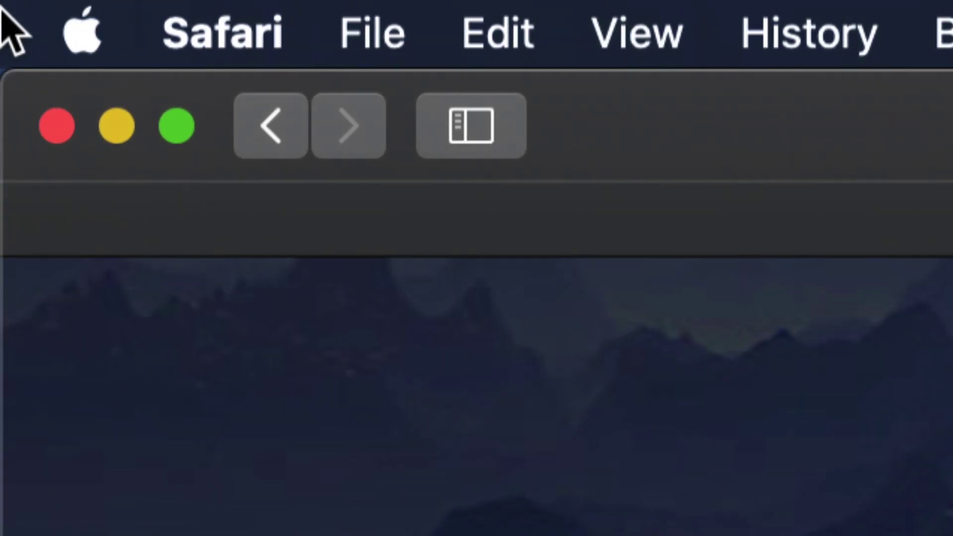
Open System Preferences from the Apple menu to the Software Update pane showing Catalina 10.15.7
{"action": "left_click", "coordinate": [74, 33]}
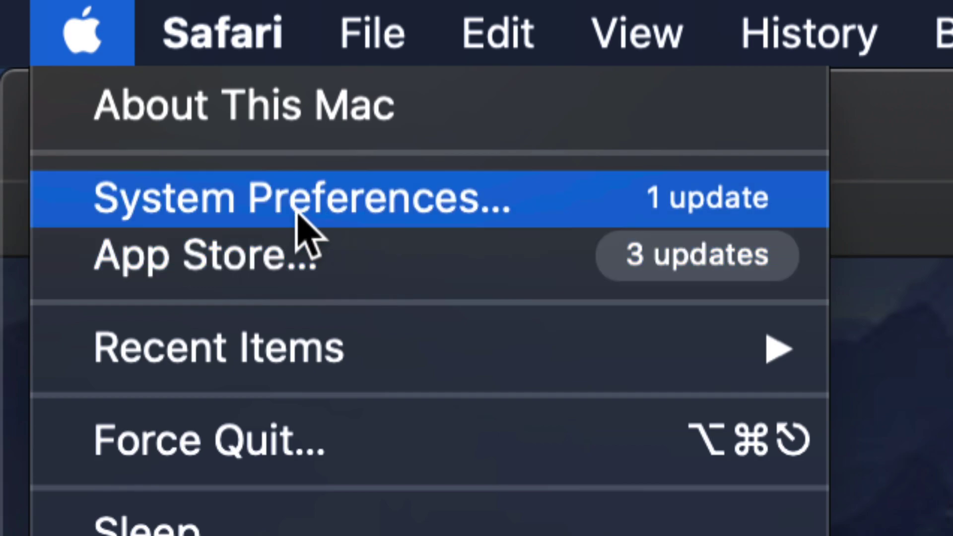
{"action": "left_click", "coordinate": [321, 210]}
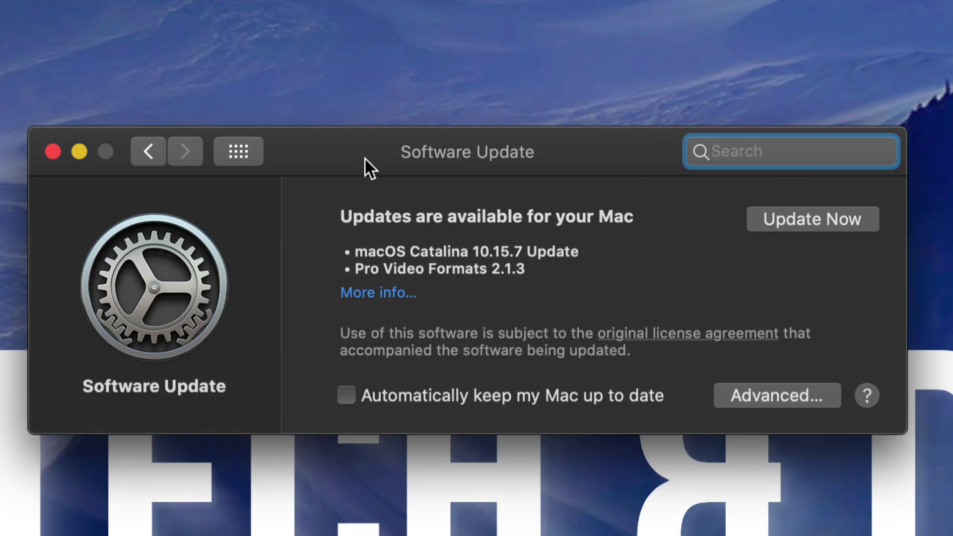
Show the More info details for the Catalina 10.15.7 and Pro Video Formats 2.1.3 updates
{"action": "left_click", "coordinate": [373, 295]}
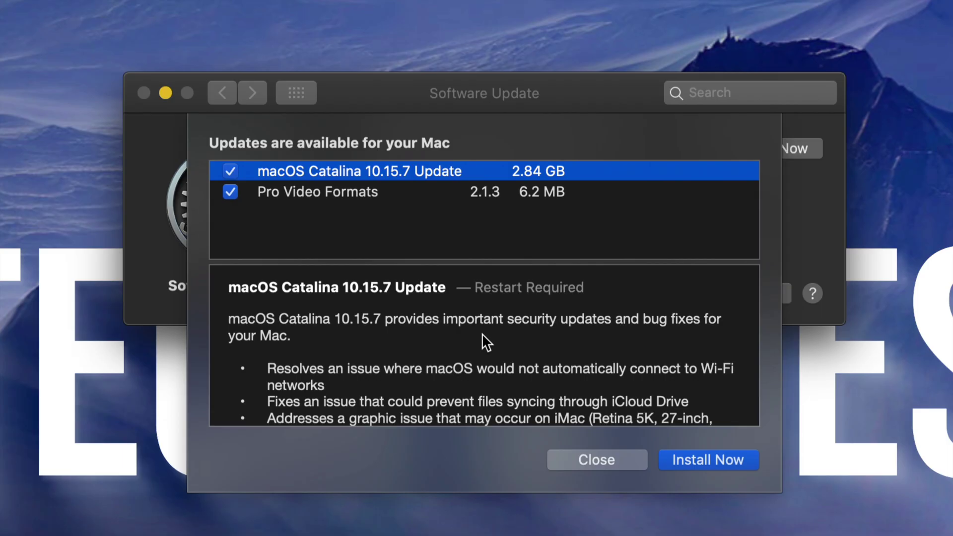
{"action": "scroll", "coordinate": [483, 340], "scroll_direction": "down", "scroll_amount": 1}
{"action": "scroll", "coordinate": [483, 340], "scroll_direction": "down", "scroll_amount": 3}
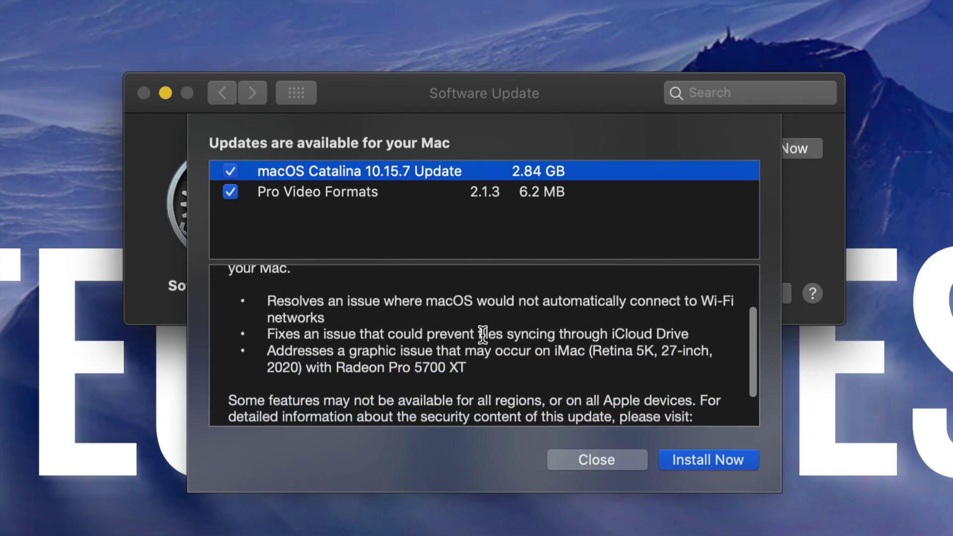
{"action": "scroll", "coordinate": [482, 335], "scroll_direction": "down", "scroll_amount": 3}
{"action": "scroll", "coordinate": [483, 335], "scroll_direction": "up", "scroll_amount": 1}
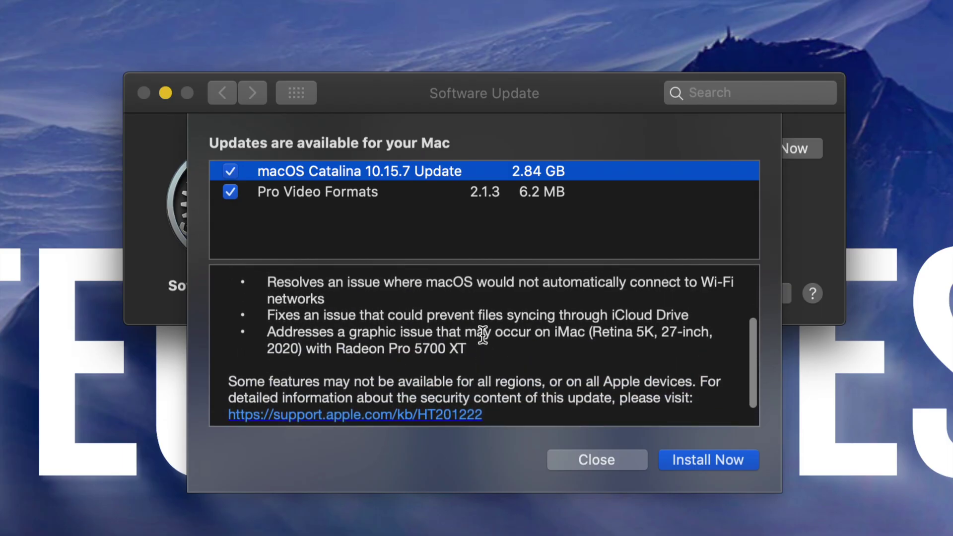
{"action": "scroll", "coordinate": [483, 339], "scroll_direction": "up", "scroll_amount": 2}
{"action": "scroll", "coordinate": [482, 341], "scroll_direction": "up", "scroll_amount": 3}
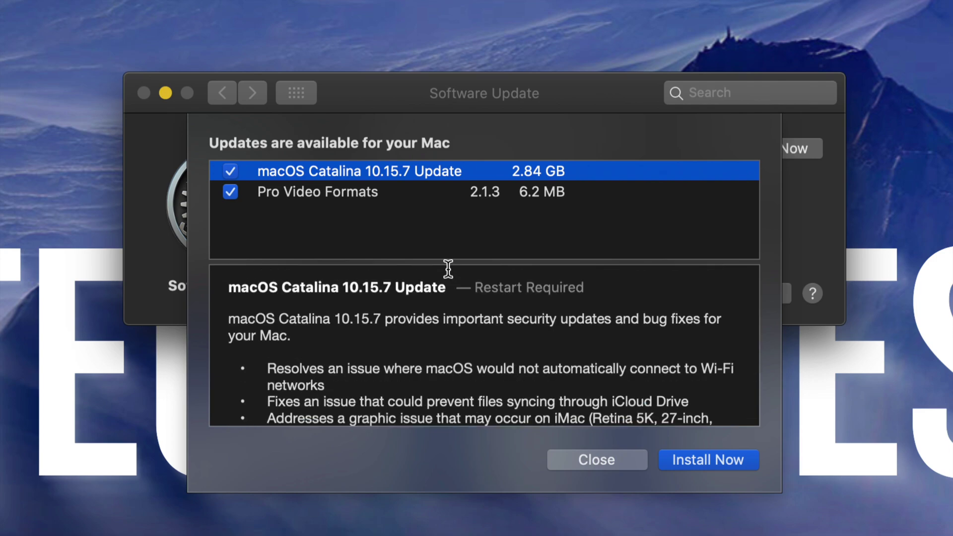
Install the Catalina 10.15.7 update, then move the Software Update window to the upper right
{"action": "left_click", "coordinate": [708, 461]}
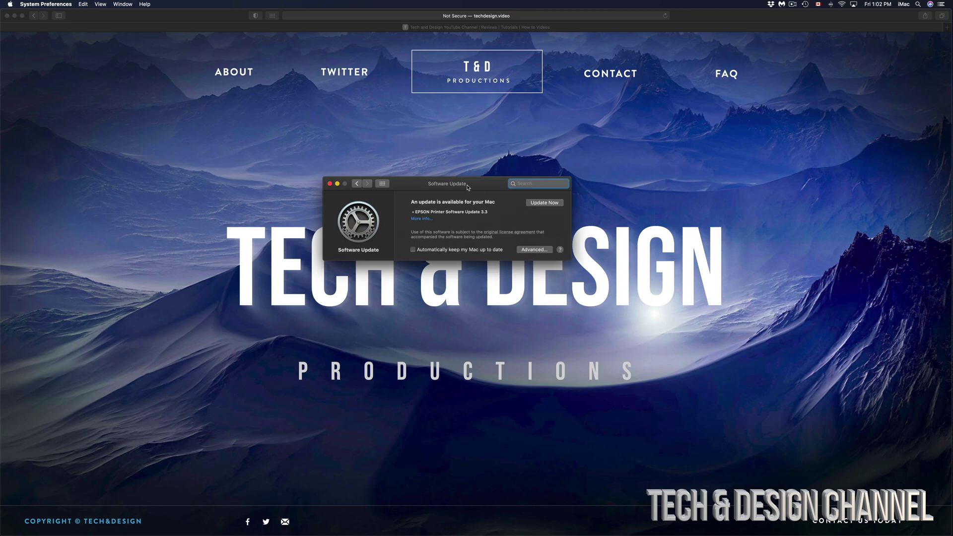
{"action": "left_click_drag", "start_coordinate": [463, 187], "coordinate": [806, 127]}
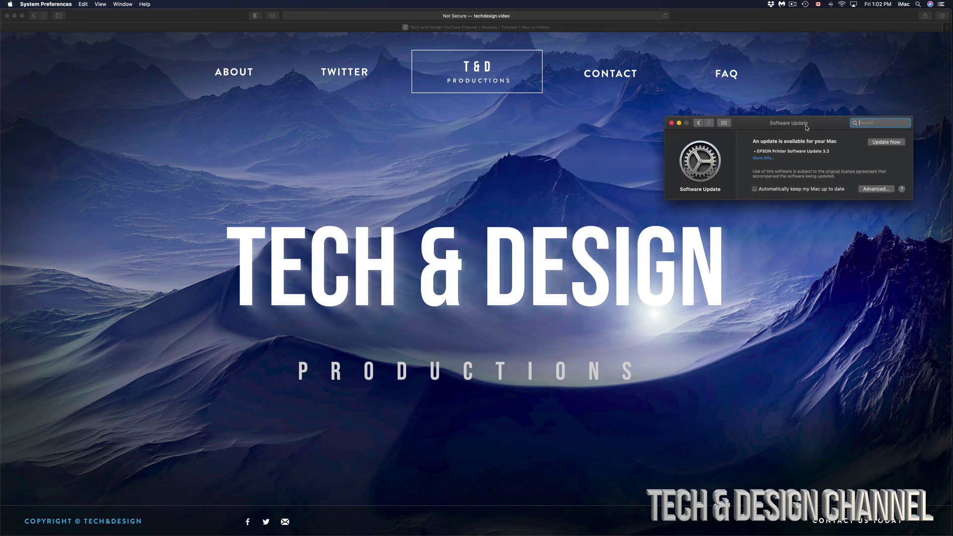